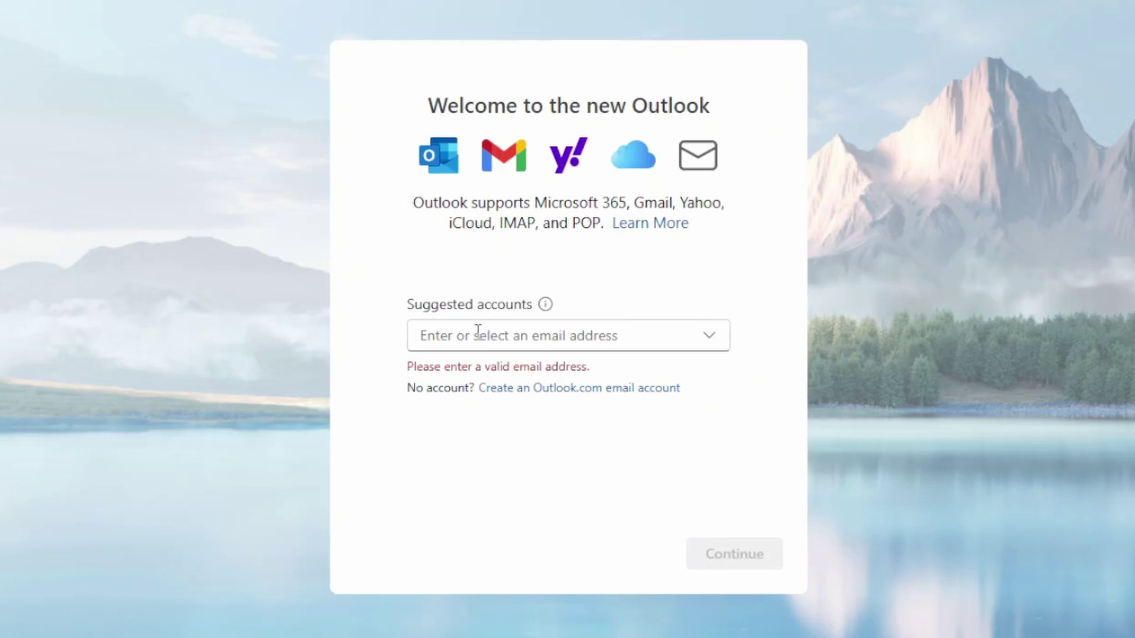
click(520, 334)
key(ctrl+v)
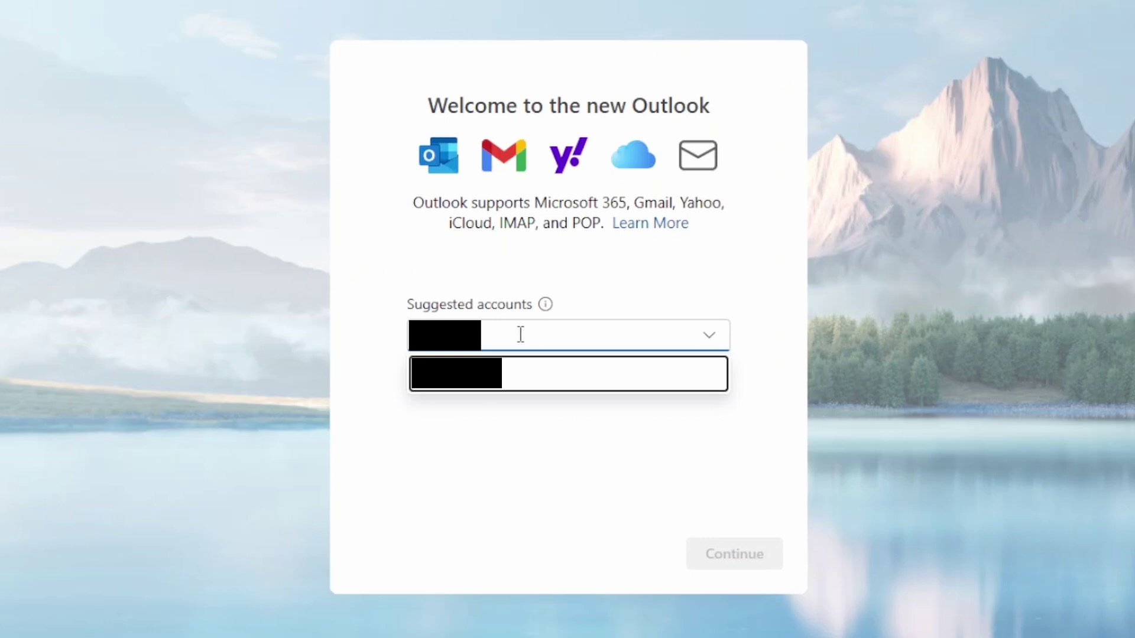
text(@comcast.net)
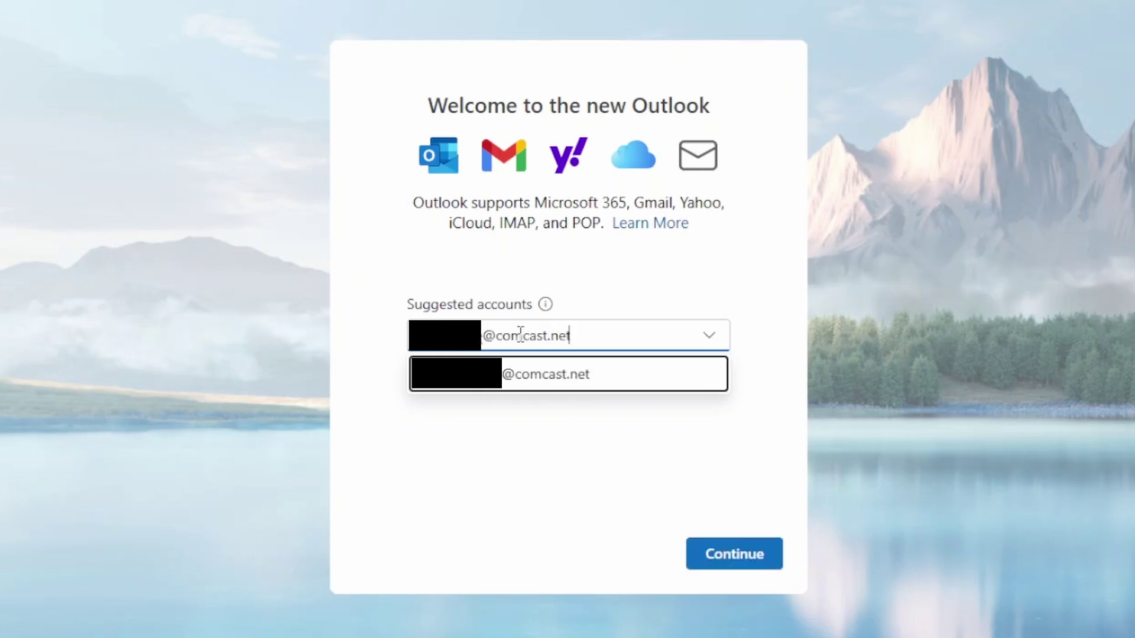
click(643, 520)
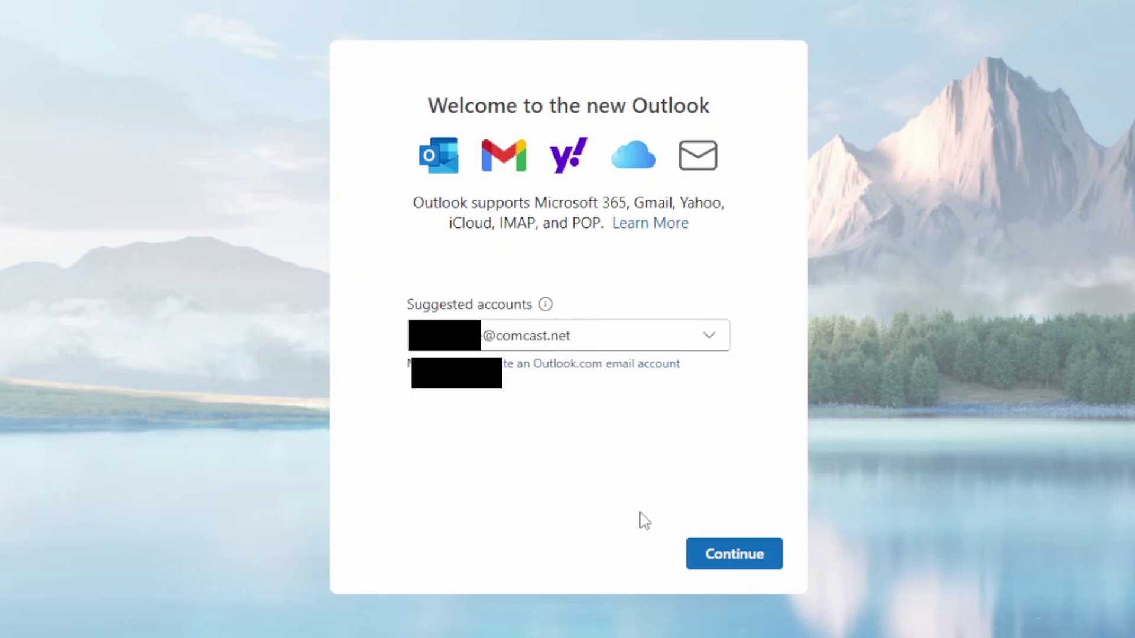
click(739, 559)
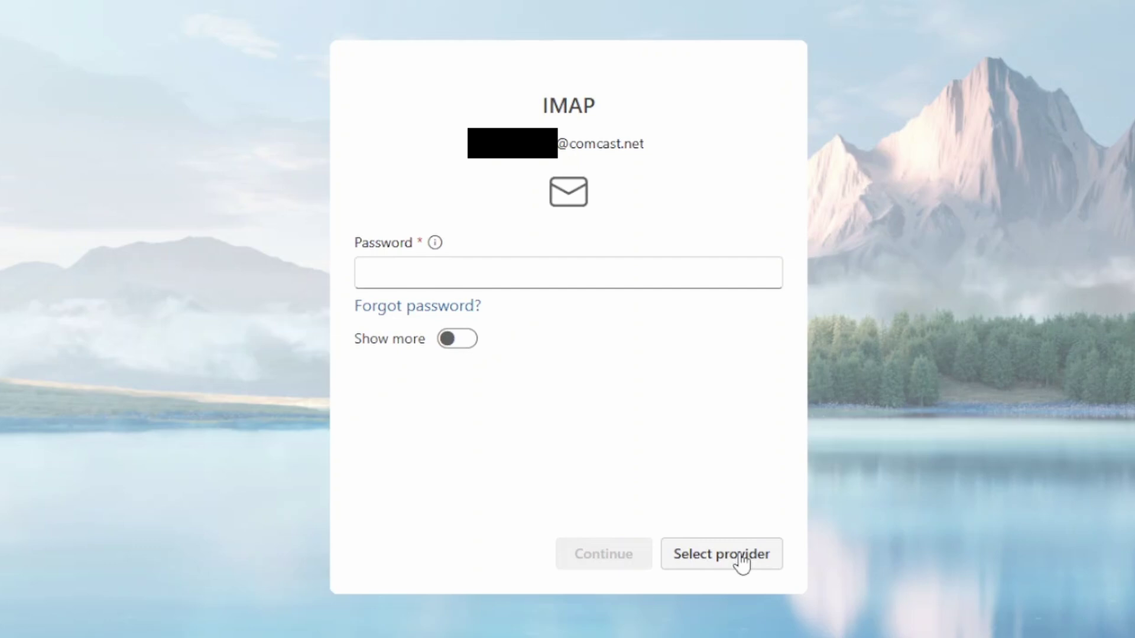
click(519, 268)
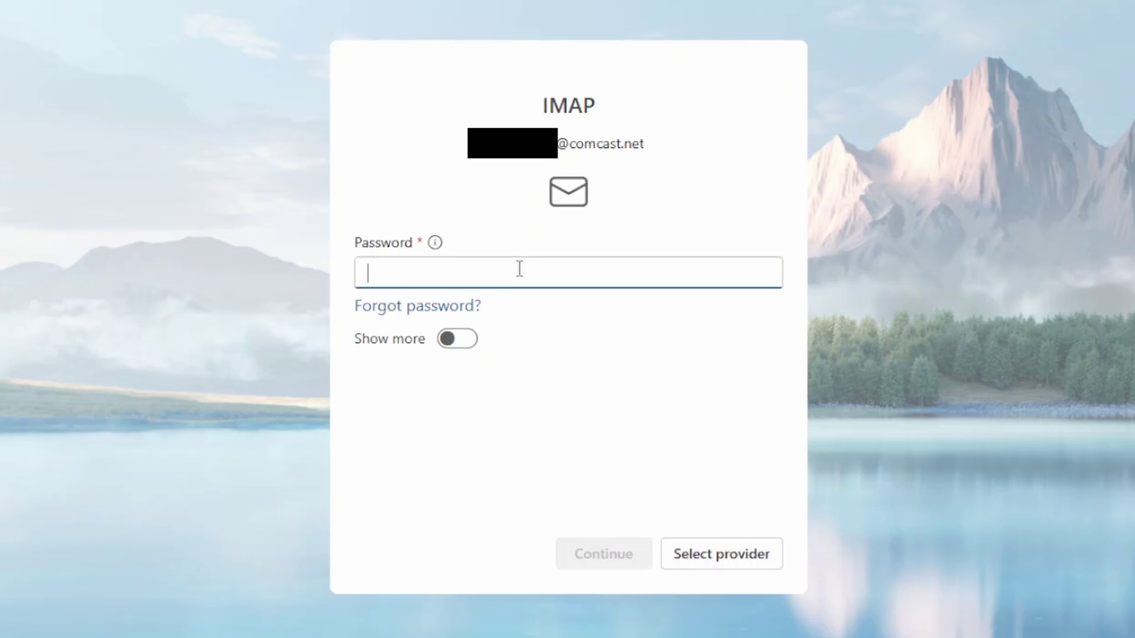
text(•••)
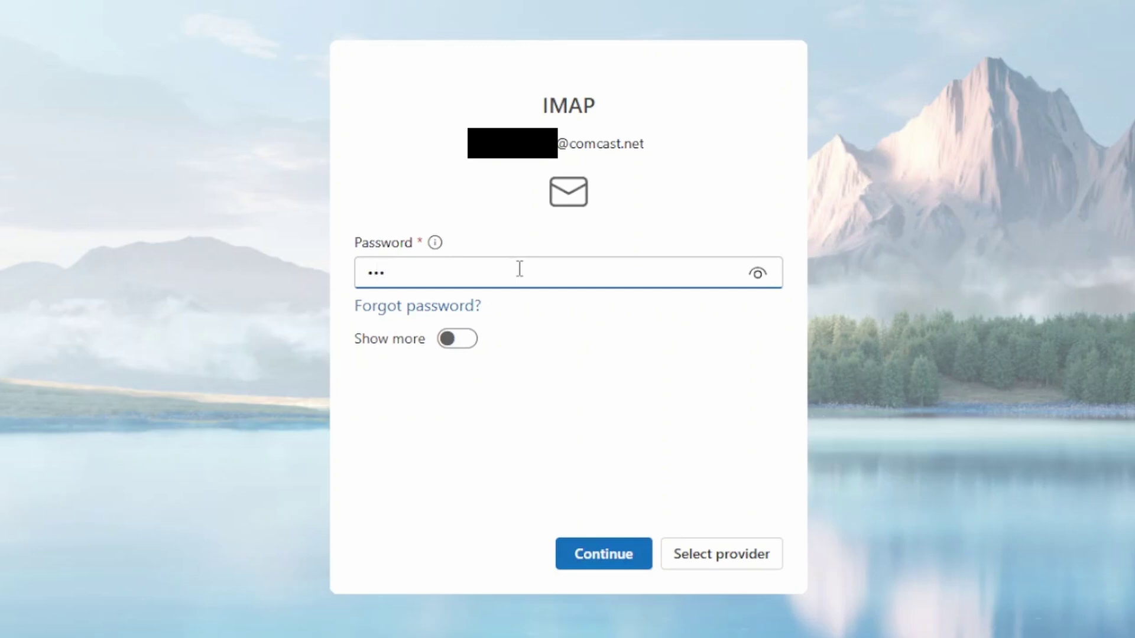
text(•••••••••)
Turn on Show more and review IMAP imap.comcast.net:993 and SMTP smtp.comcast.net:587, both SSL/TLS
click(461, 341)
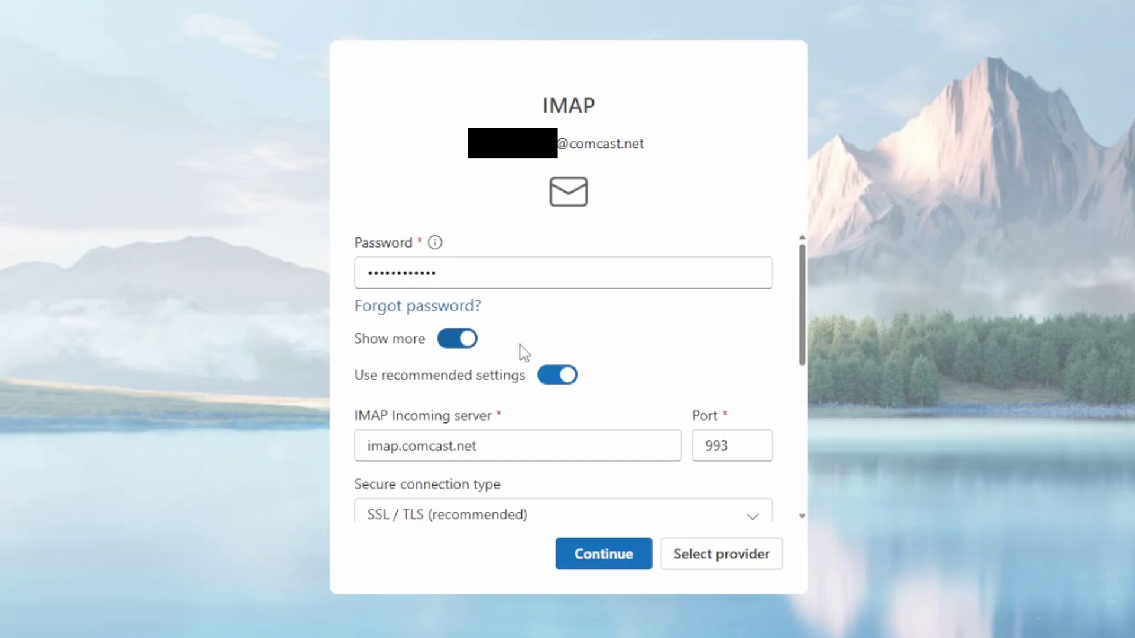
scroll(625, 355, down, 5)
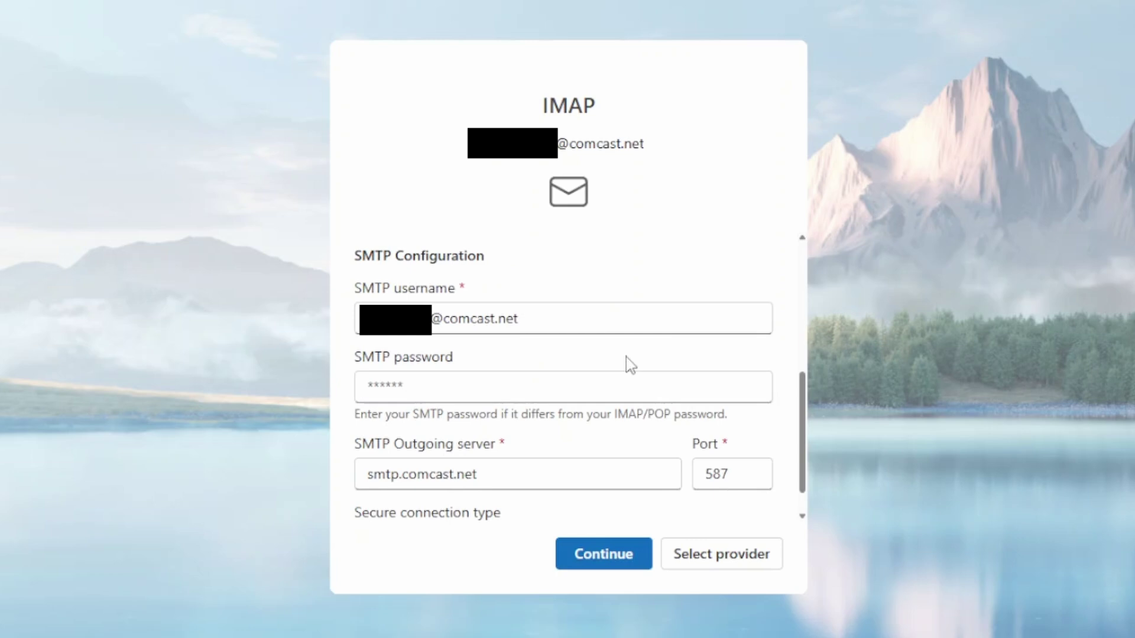
scroll(630, 365, up, 6)
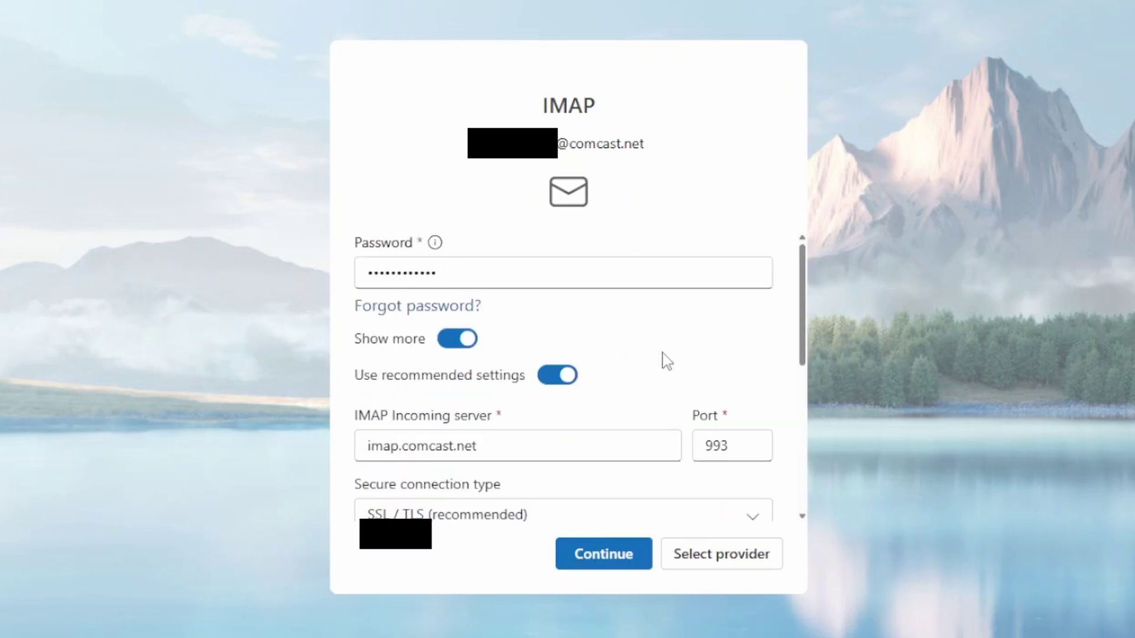
scroll(667, 360, down, 4)
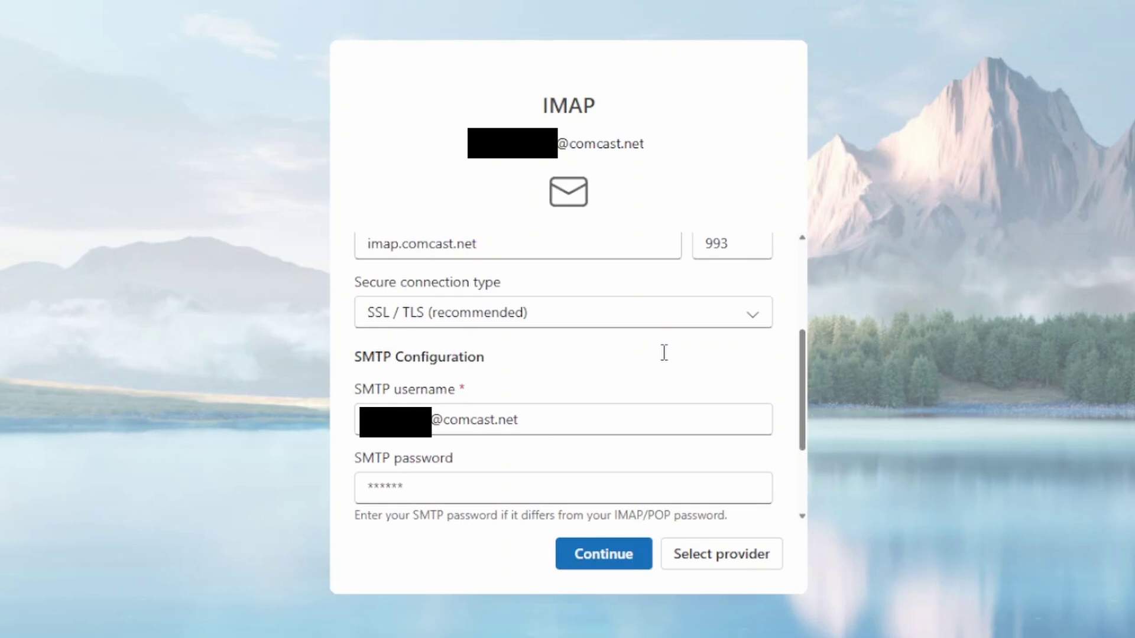
scroll(663, 353, down, 3)
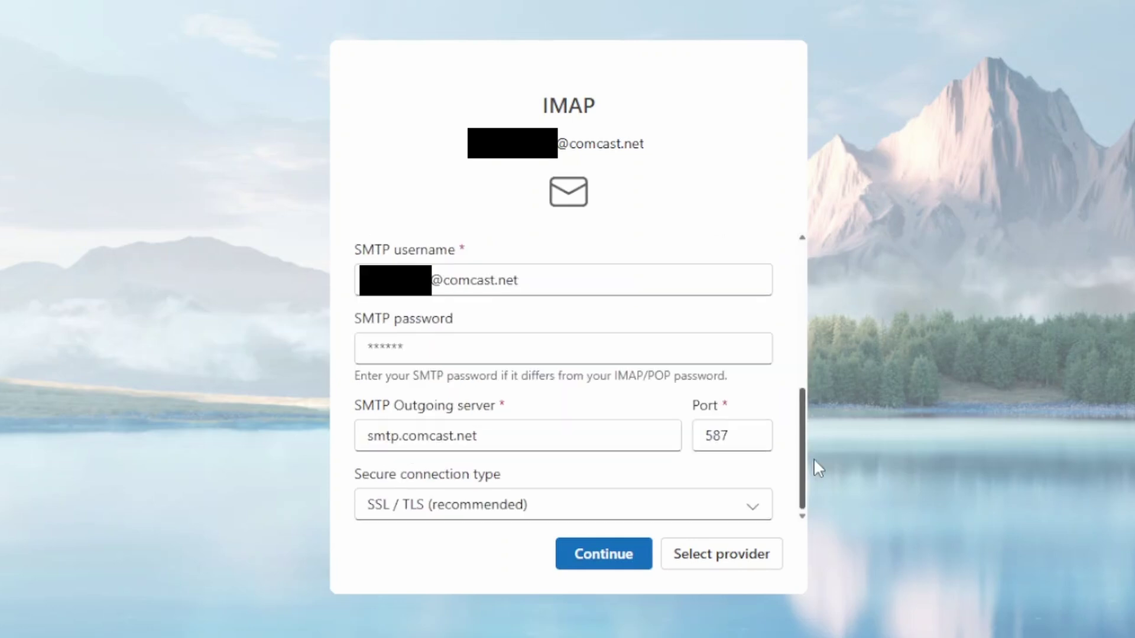
drag(803, 440, 808, 283)
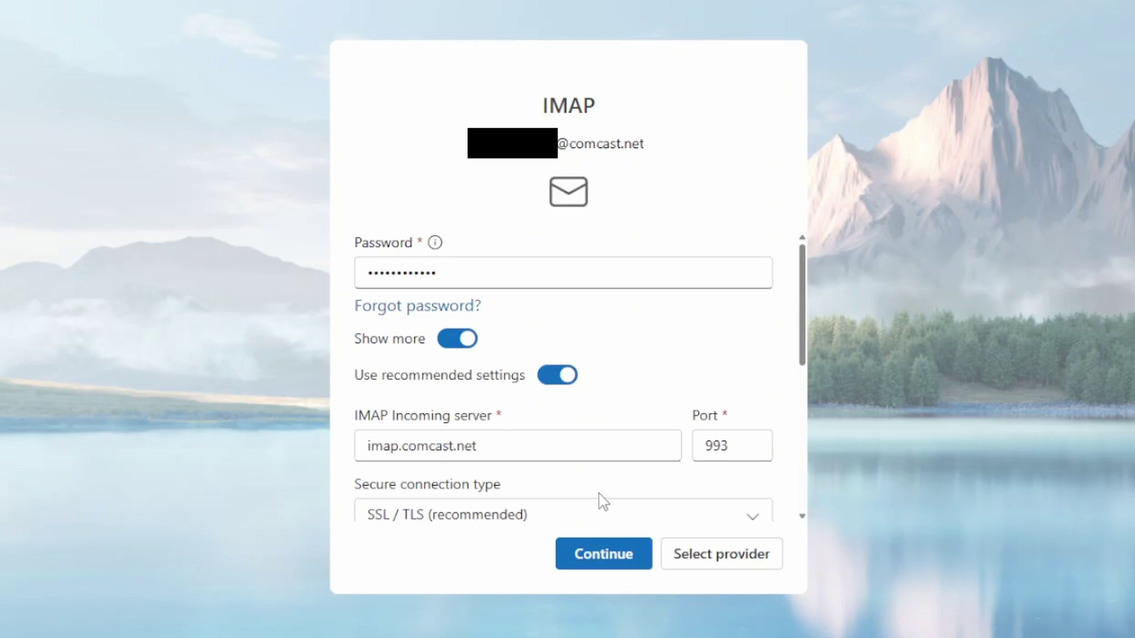
Submit the IMAP settings and agree to sync the Comcast account to the Microsoft Cloud
click(594, 561)
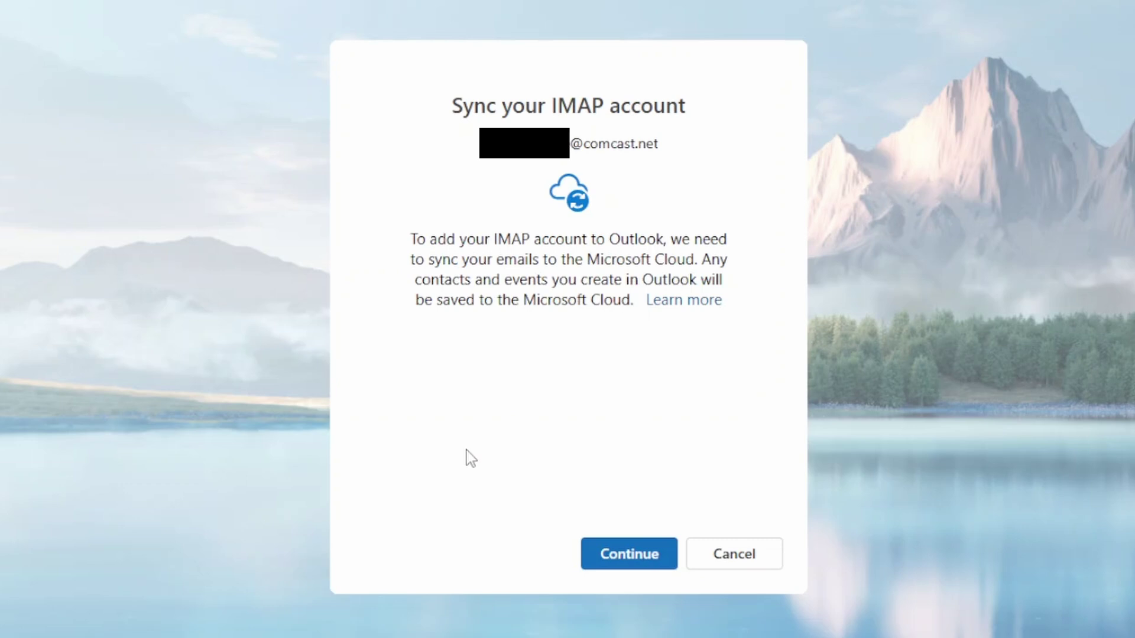
click(630, 559)
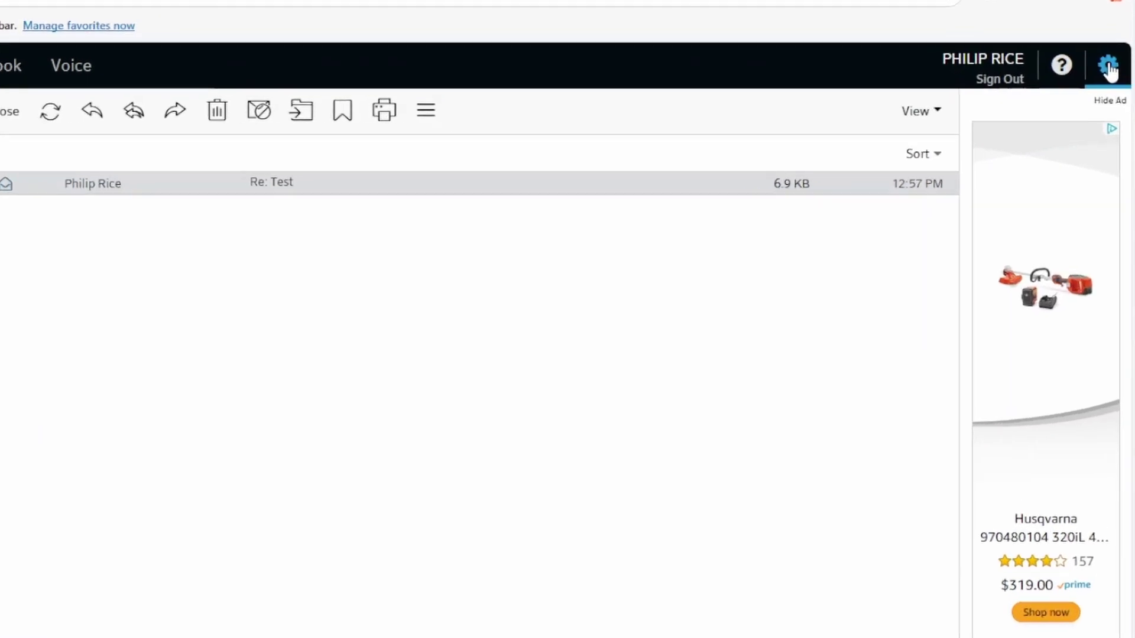
In Email Settings > Security, tick 'Allow access to my Xfinity Email through third-party programs'
click(1108, 69)
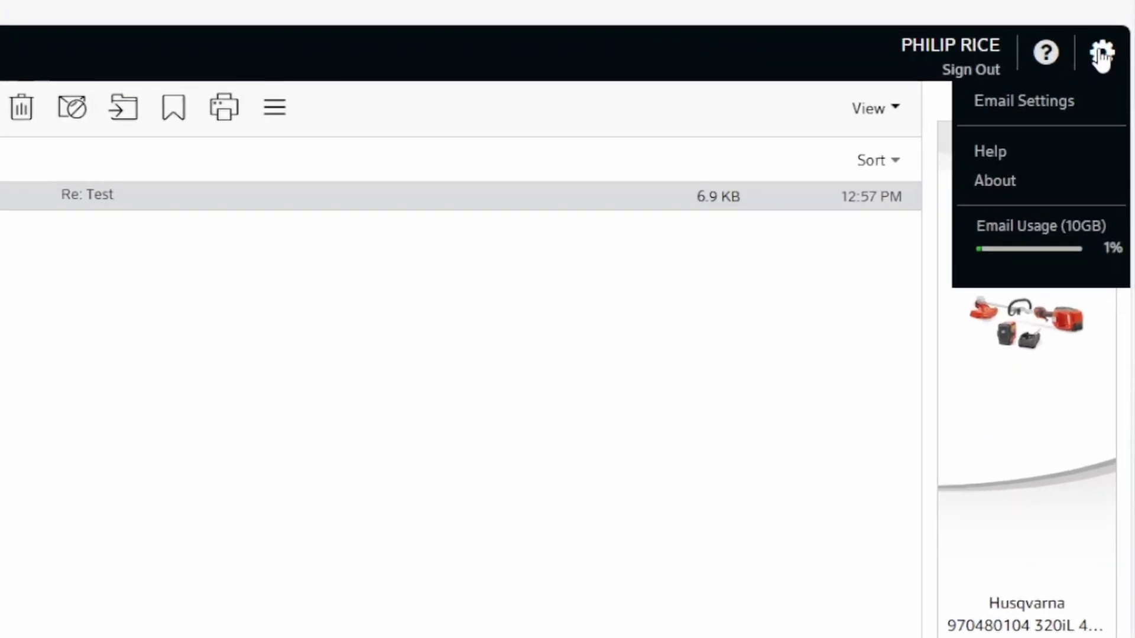
click(1023, 105)
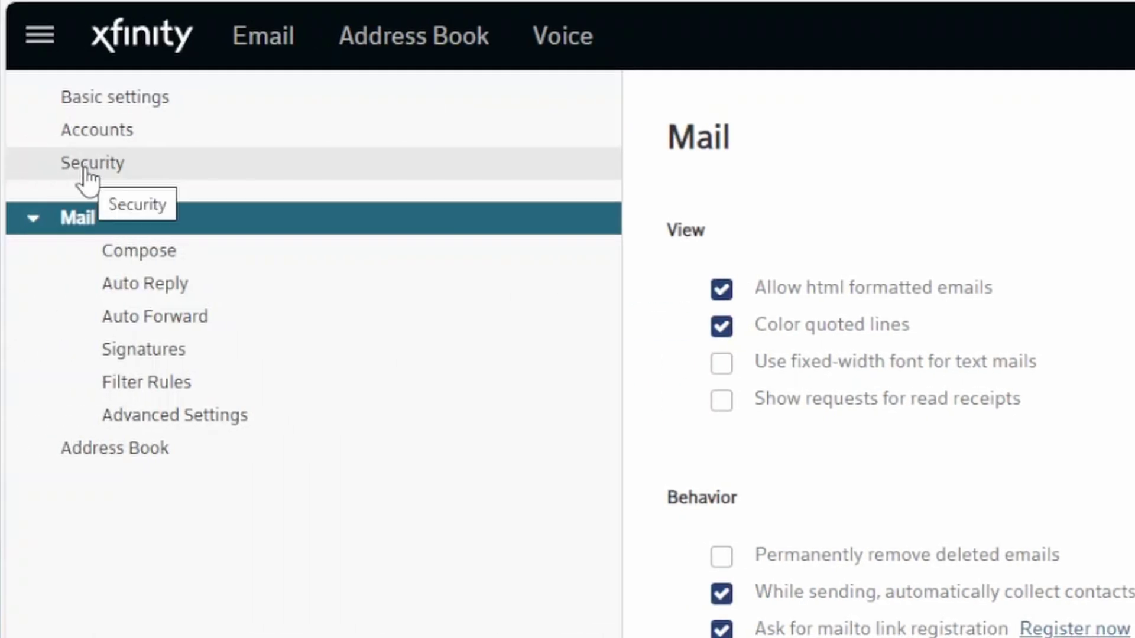
click(87, 176)
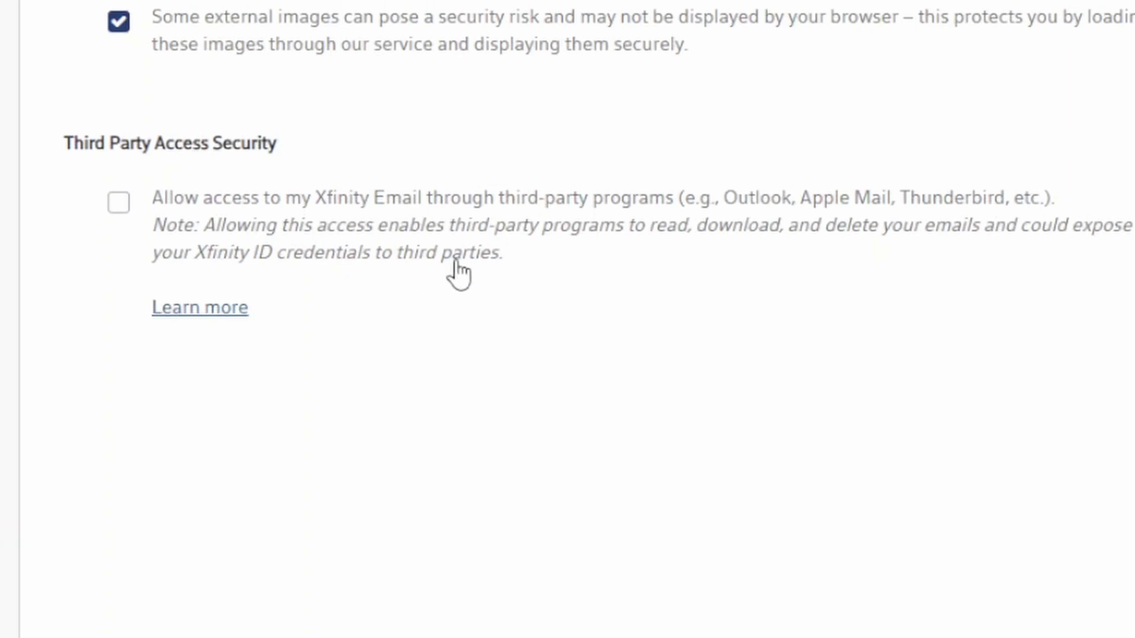
click(117, 207)
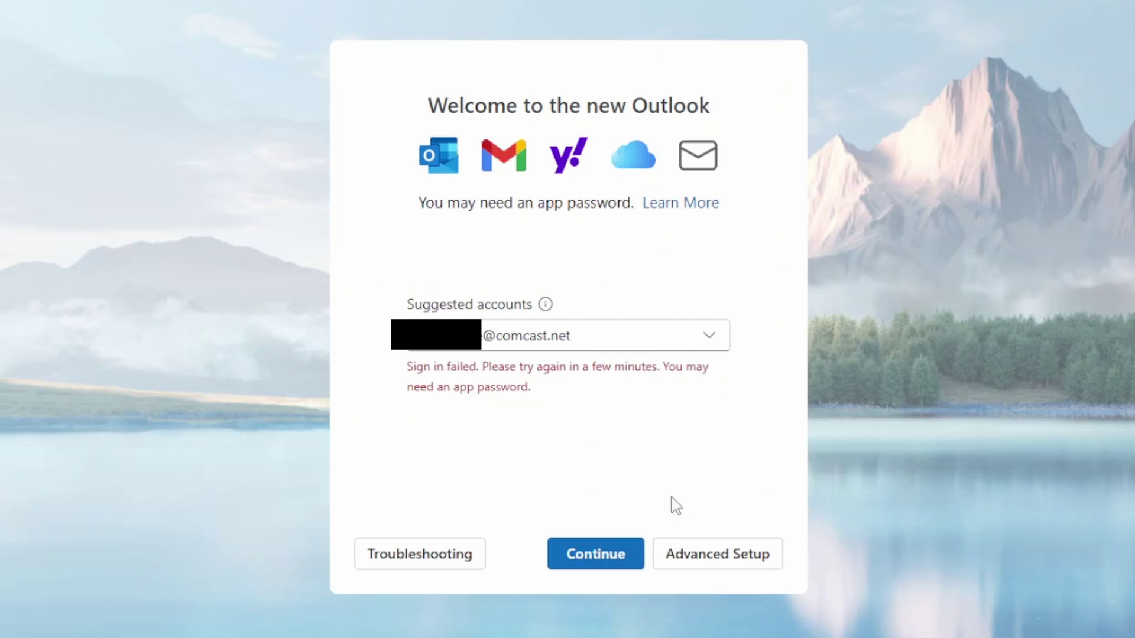
Re-enter the account password, check the expanded IMAP/SMTP server settings, and resubmit them
click(594, 559)
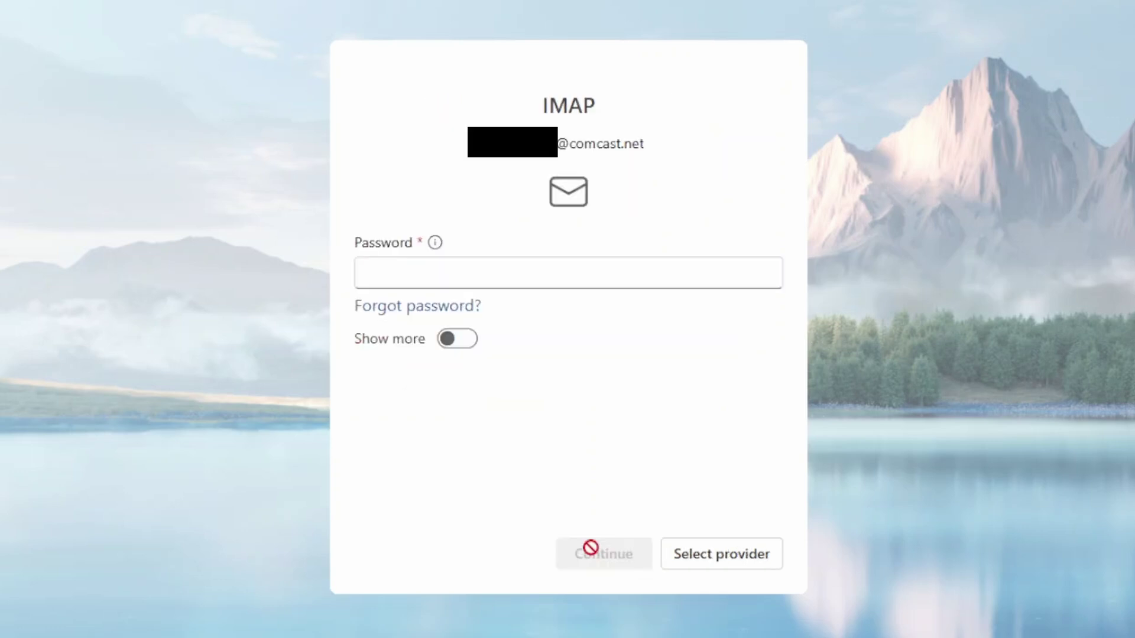
click(542, 269)
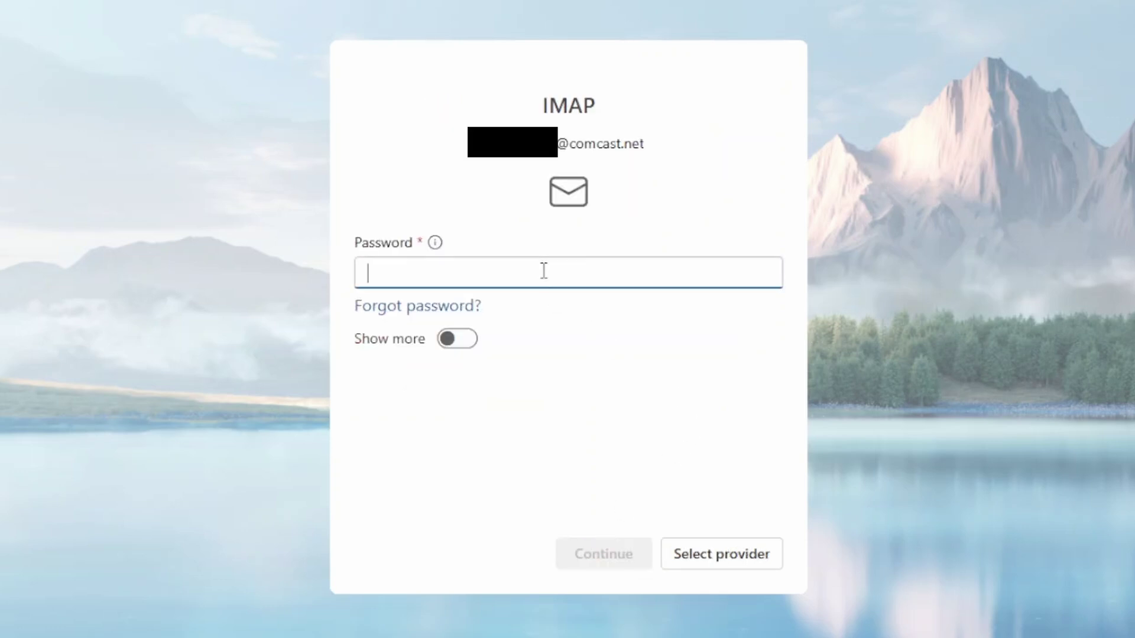
text(•••••)
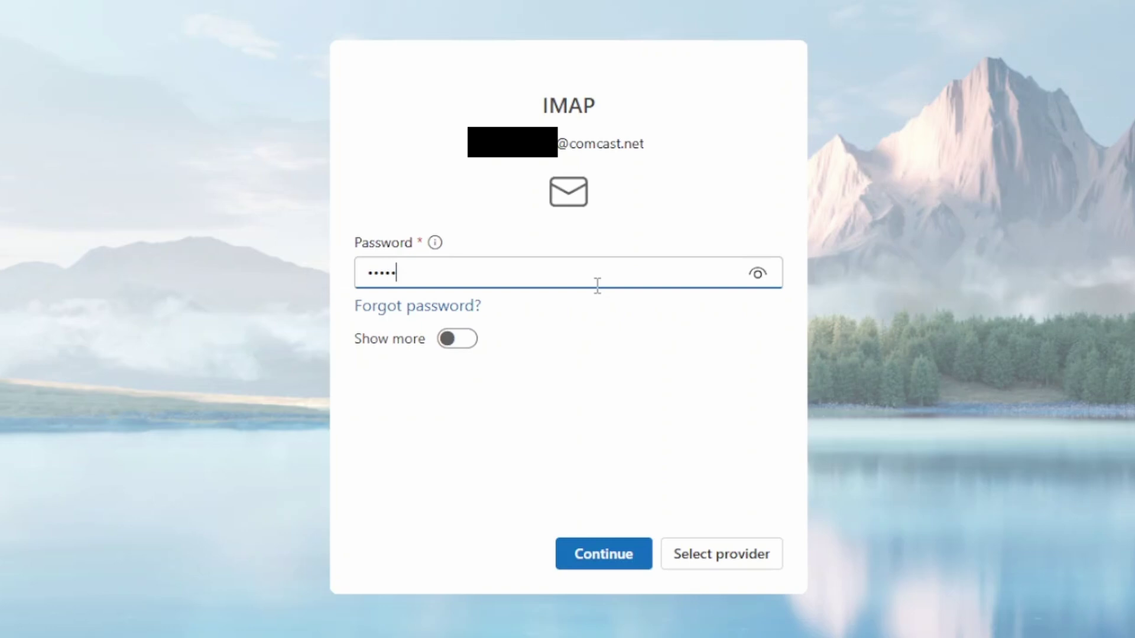
text(•••••••)
click(464, 343)
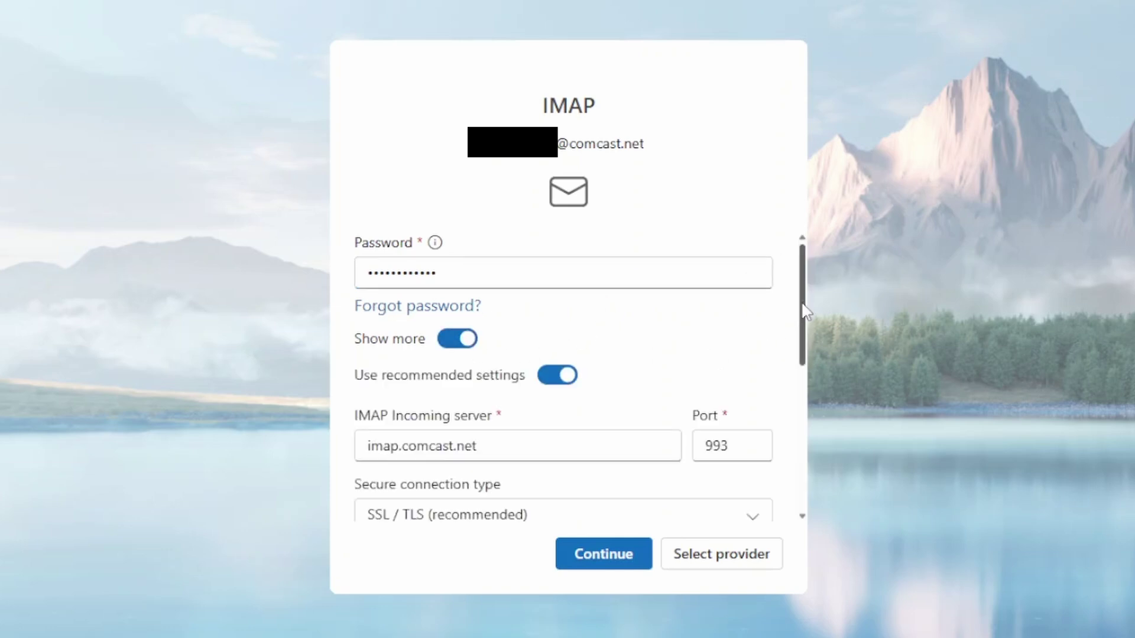
drag(804, 310, 831, 435)
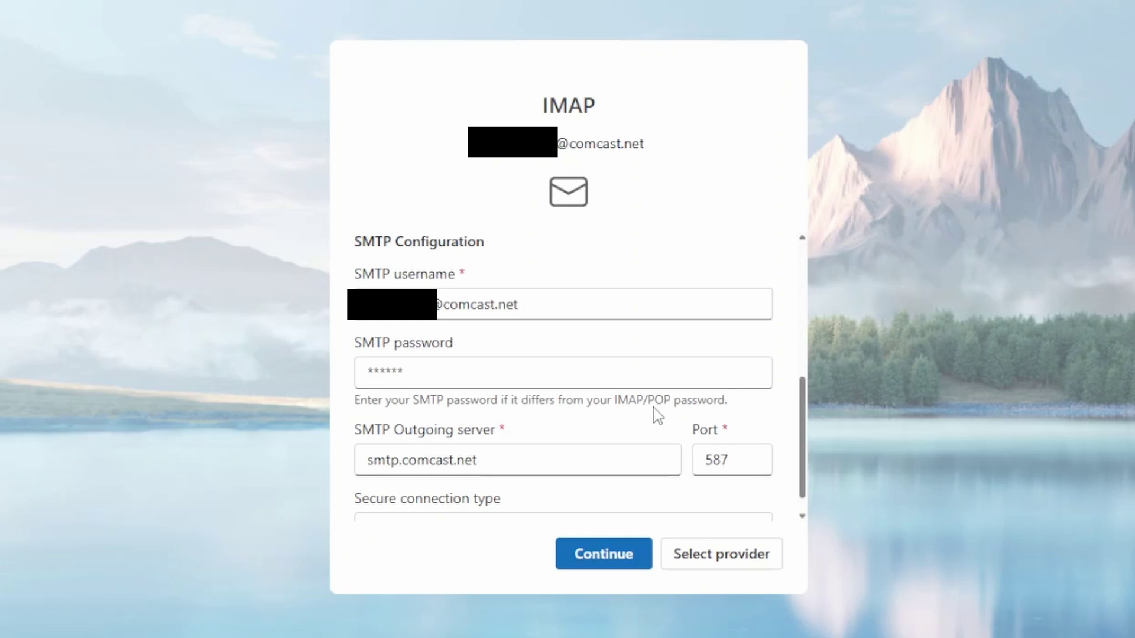
click(604, 561)
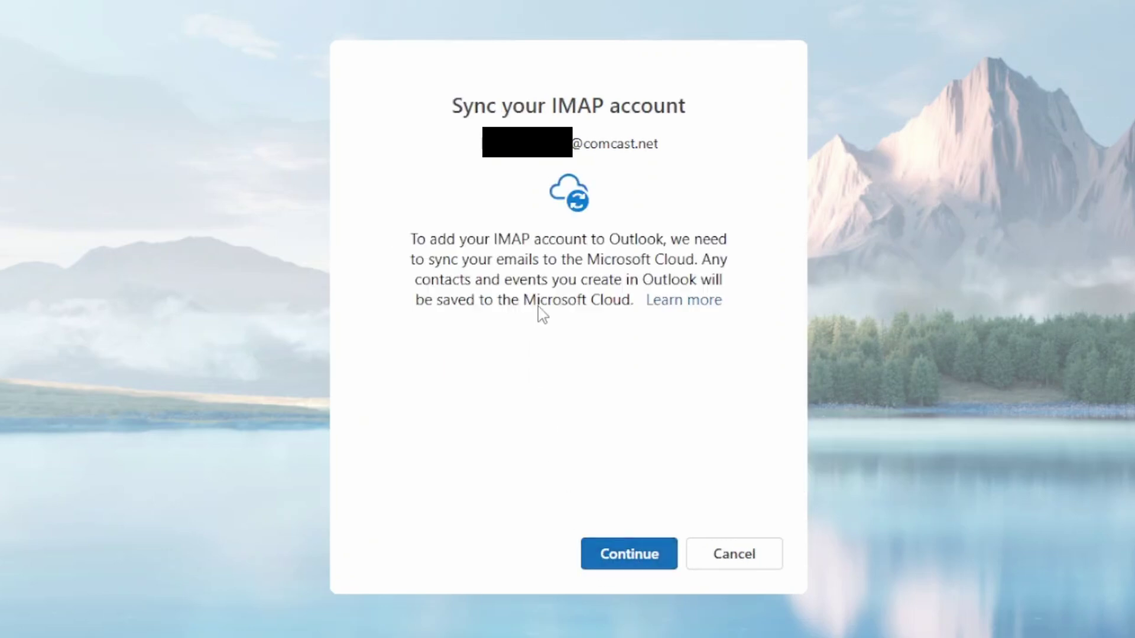
Agree to sync the IMAP account and move past the privacy notice
click(628, 558)
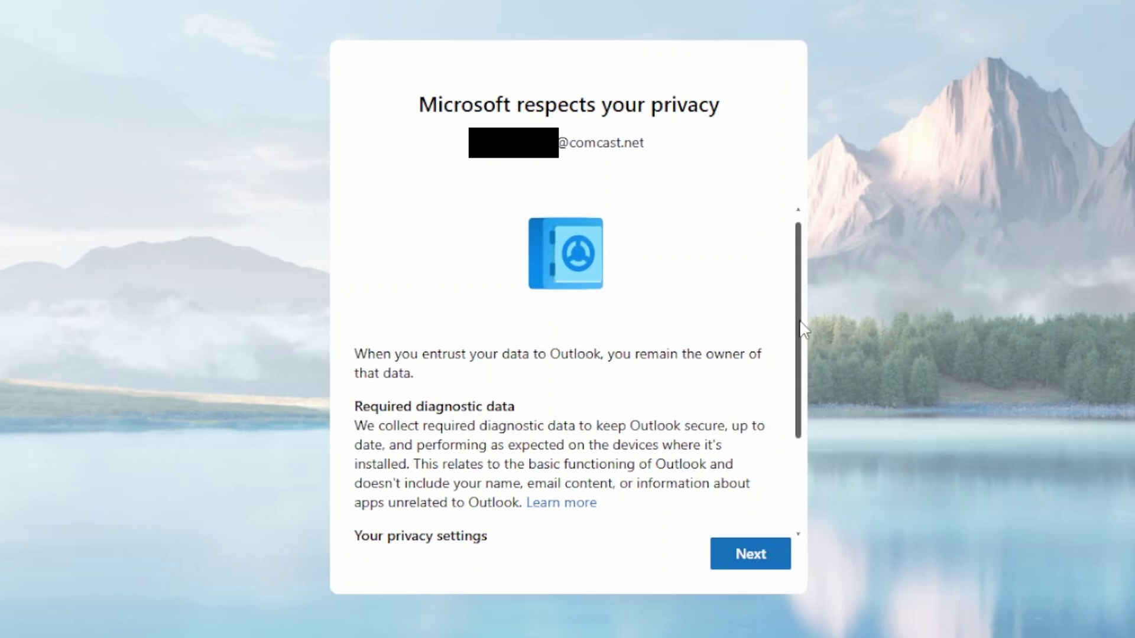
scroll(801, 325, down, 2)
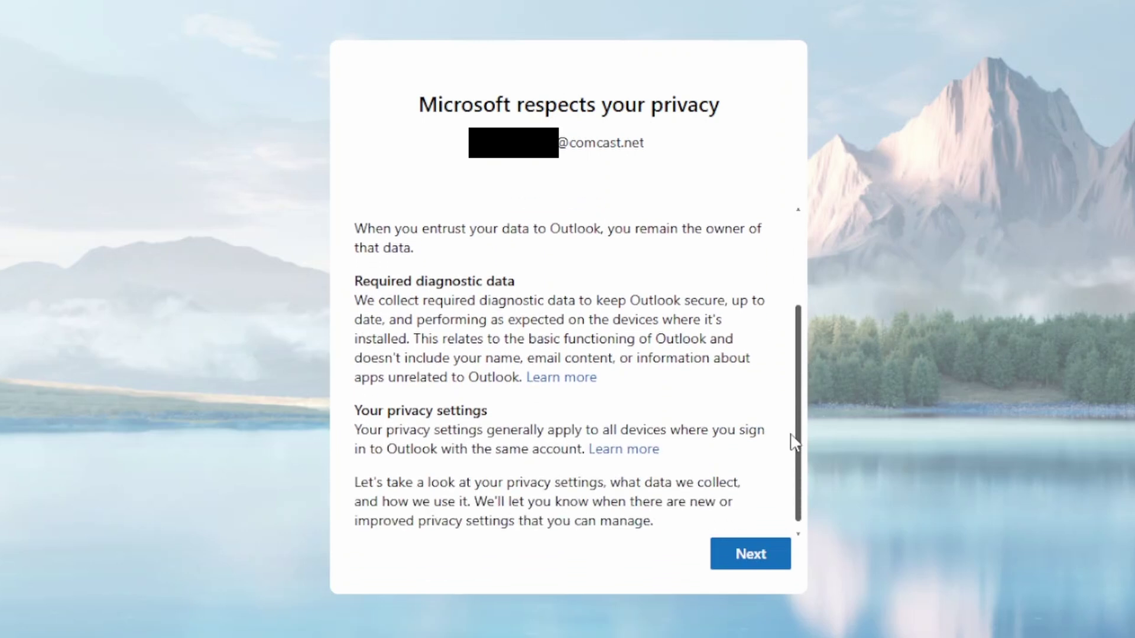
click(746, 556)
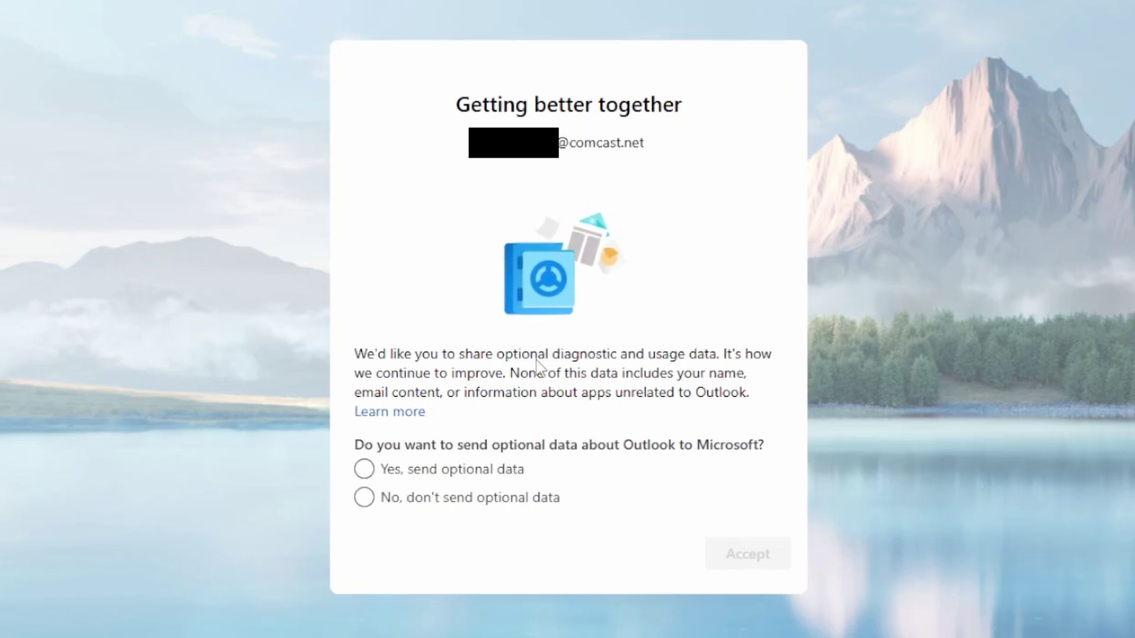
Decline optional diagnostic data, acknowledge connected experiences, and apply the Windows language, time and theme settings
click(369, 499)
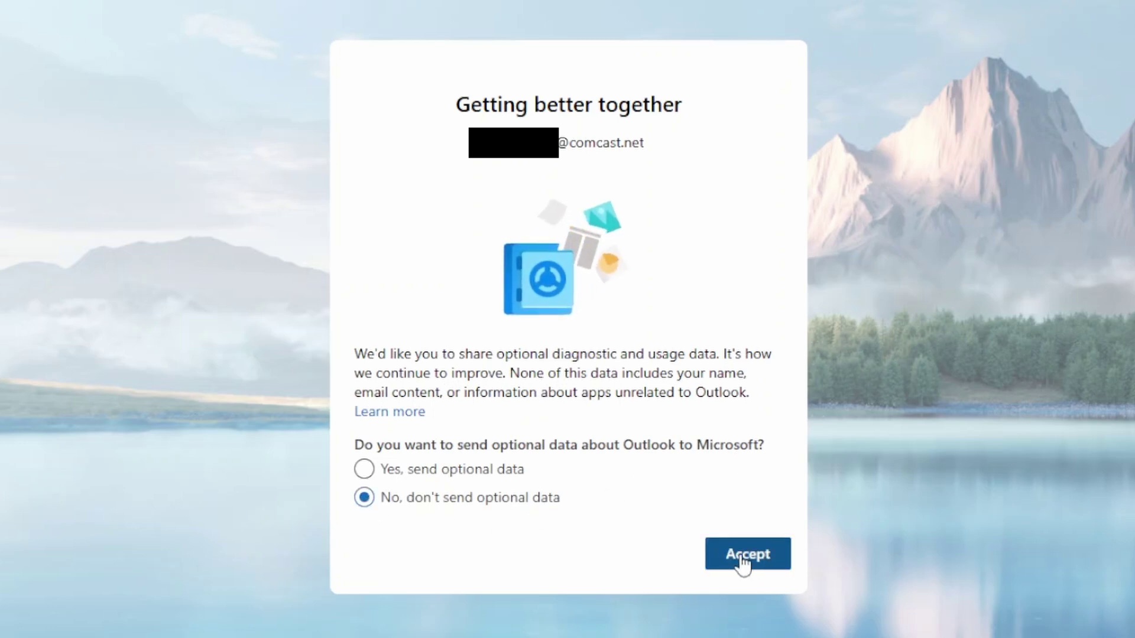
click(740, 563)
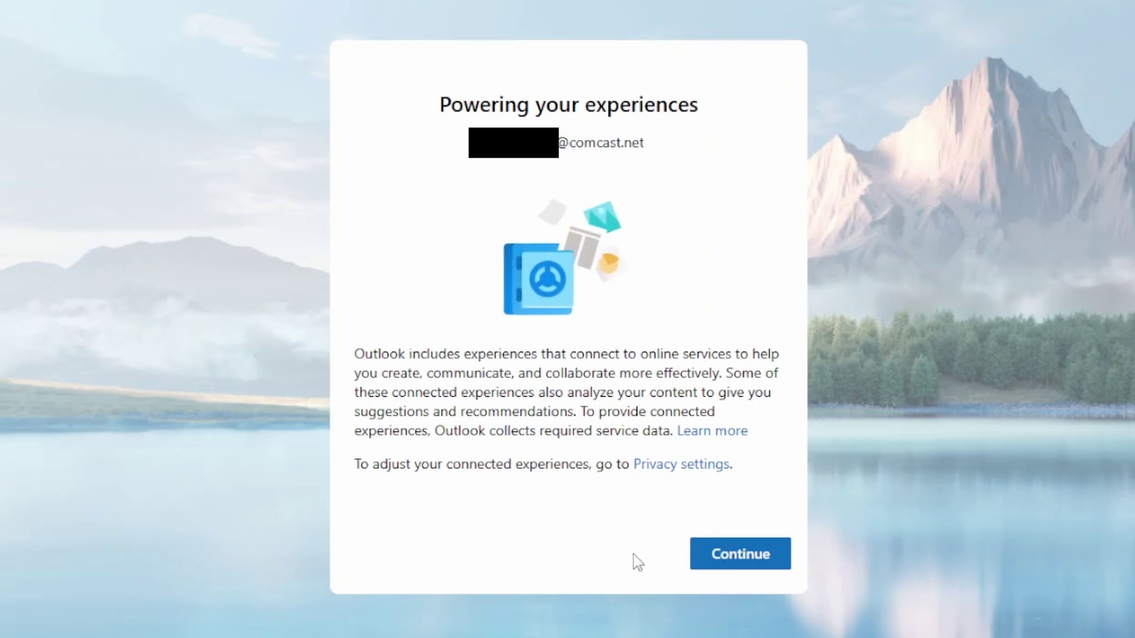
click(750, 564)
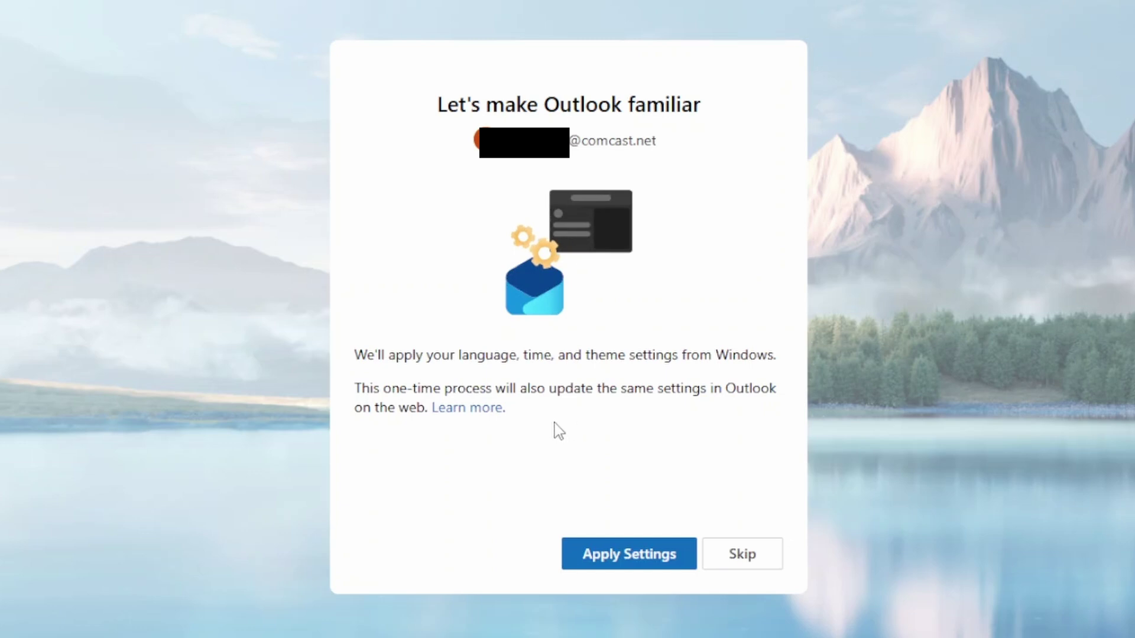
click(629, 559)
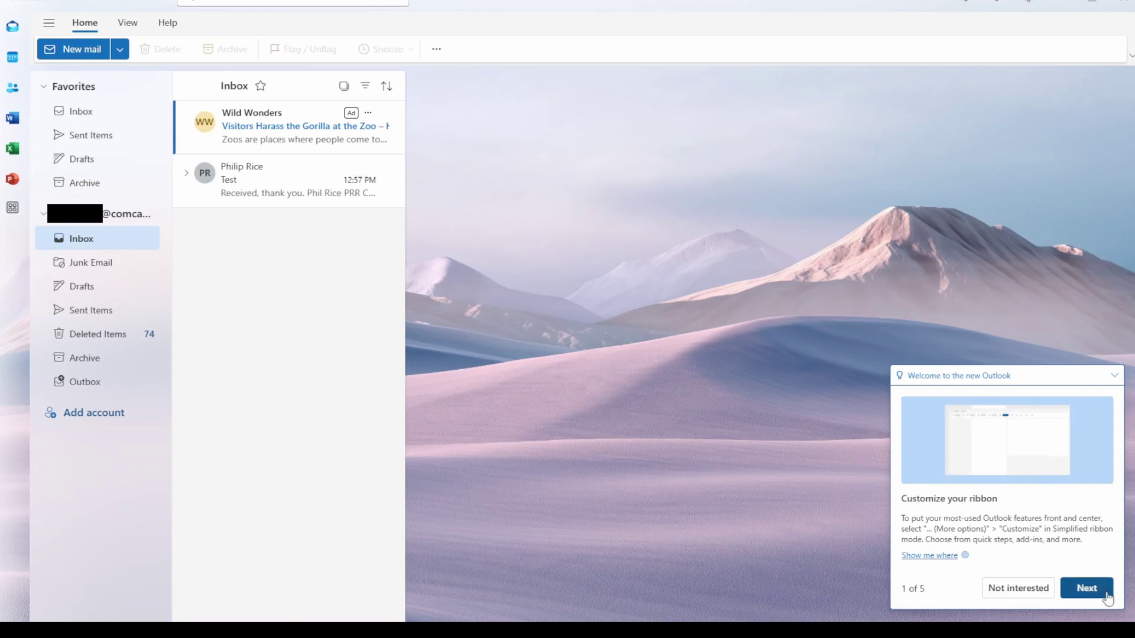
Step through and finish the welcome tips tour, then start a blank new message from the comcast.net account
click(1089, 590)
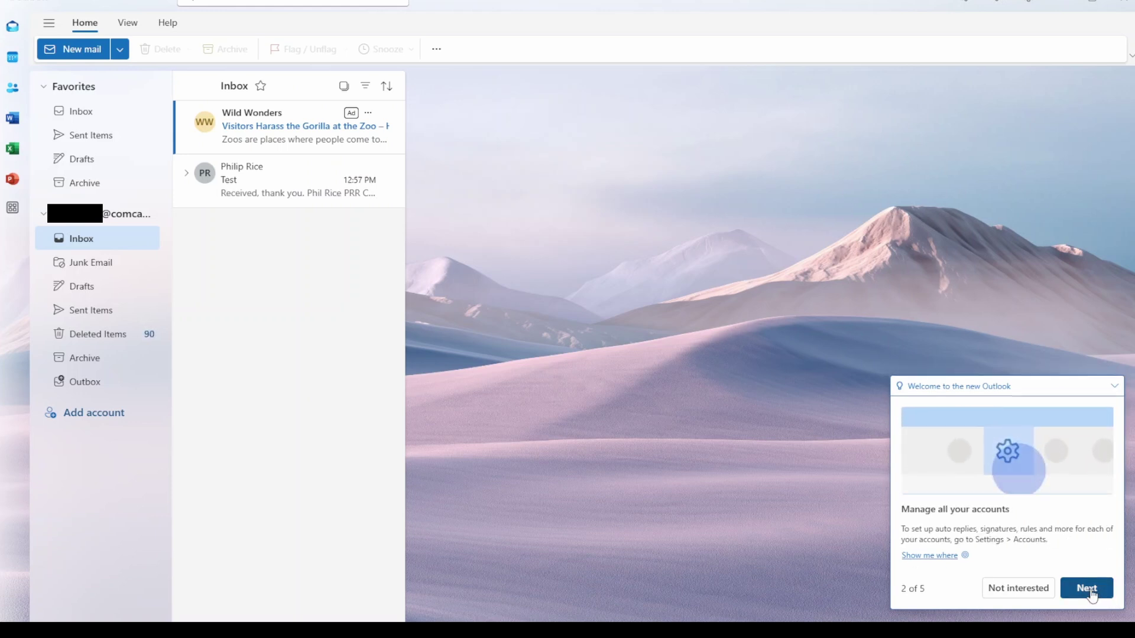
click(1089, 590)
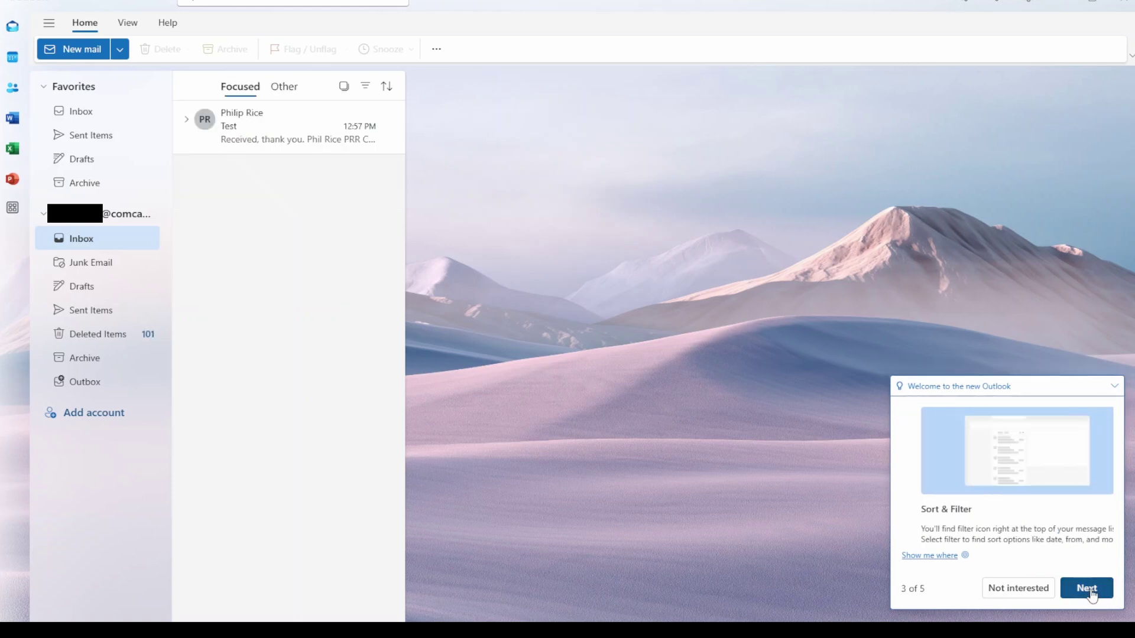
click(1091, 593)
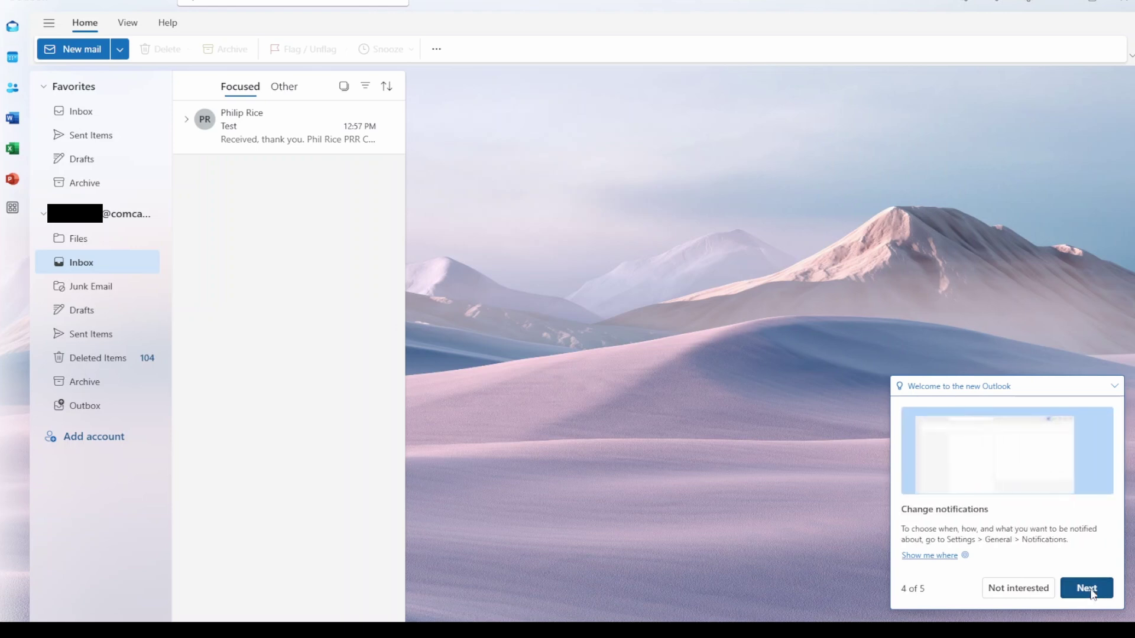
click(1093, 594)
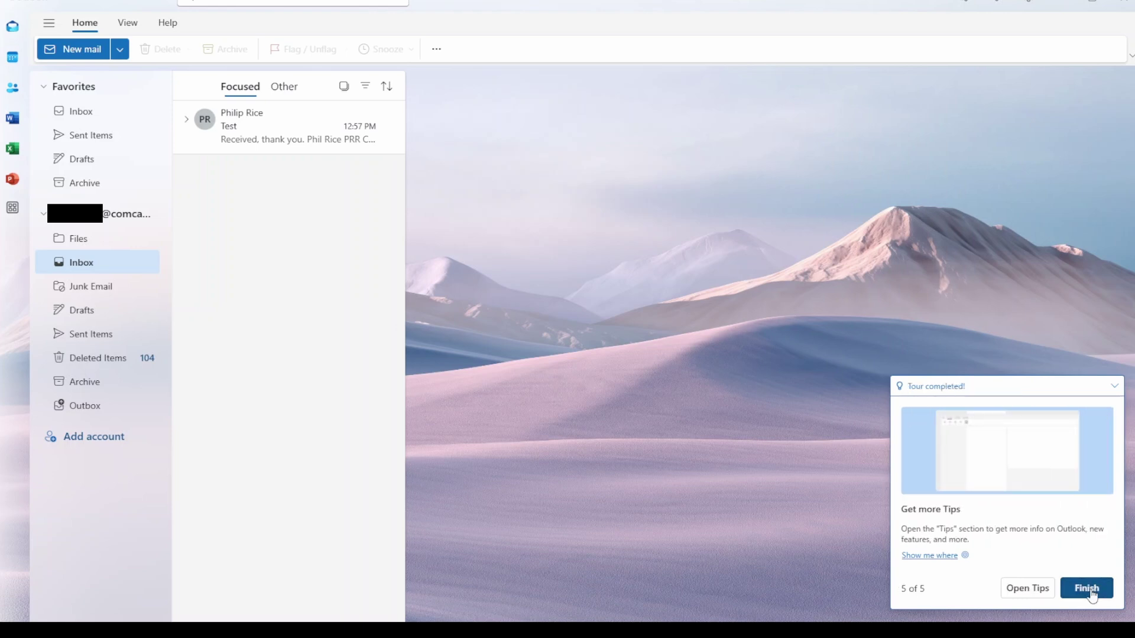
click(1092, 594)
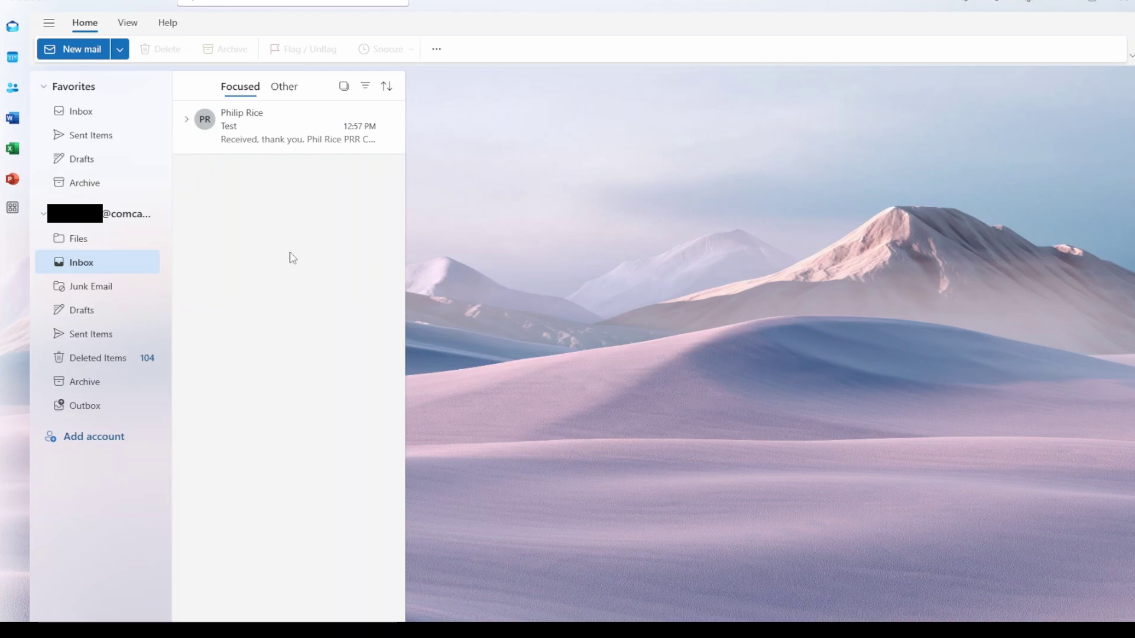
click(77, 50)
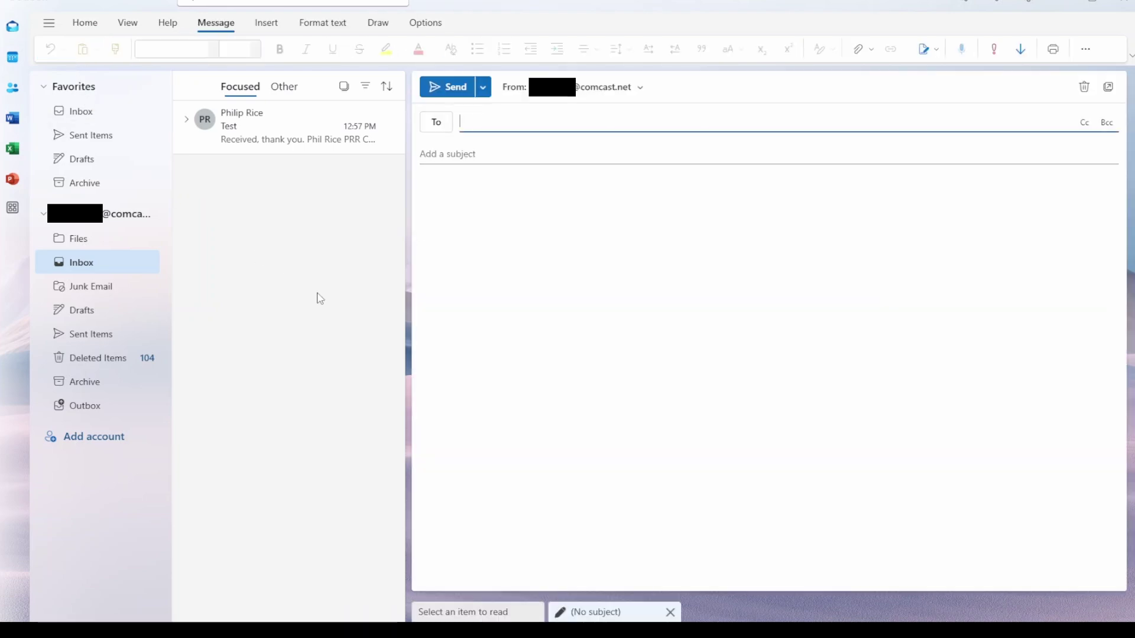